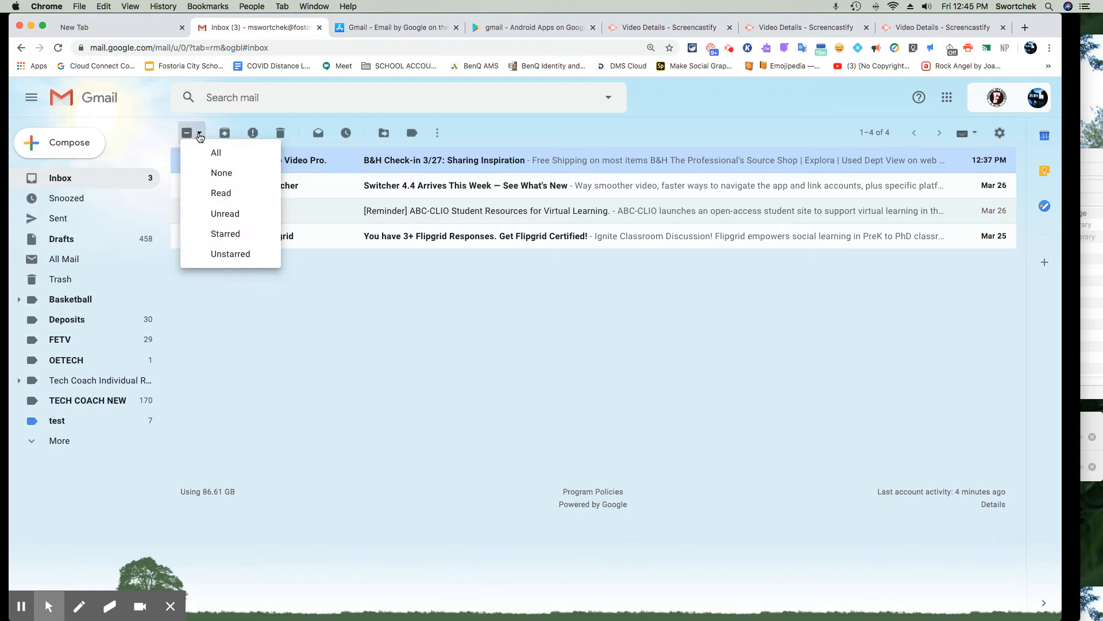
Step: Review the bulk selection choices for the inbox and keep the B&H Photo Video message selected
left_click(198, 135)
left_click(199, 135)
left_click(199, 134)
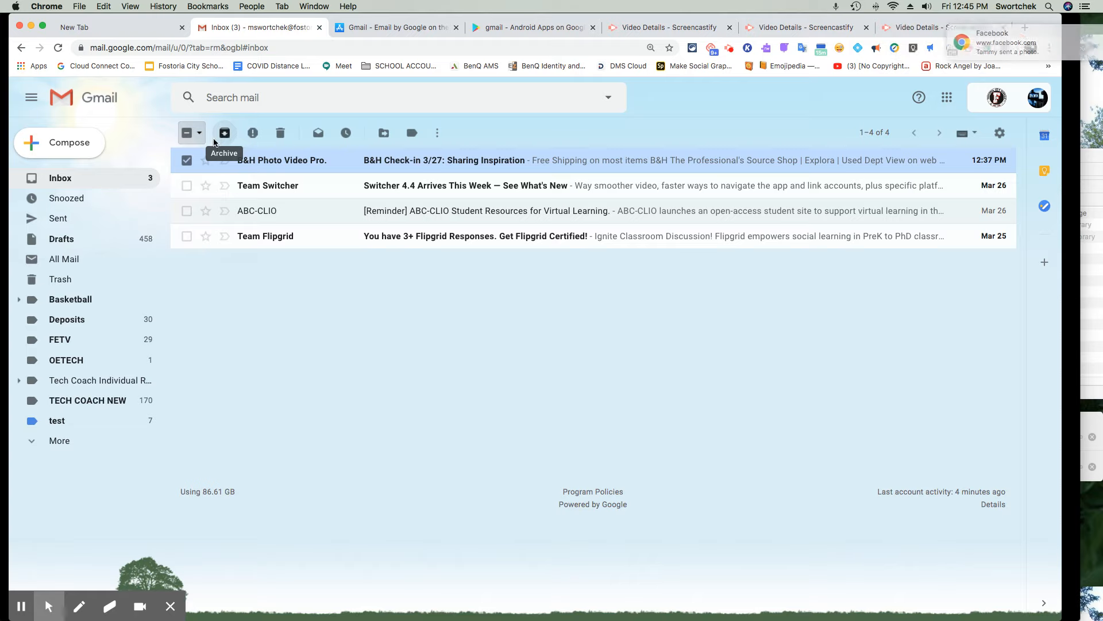
left_click(186, 160)
left_click(186, 160)
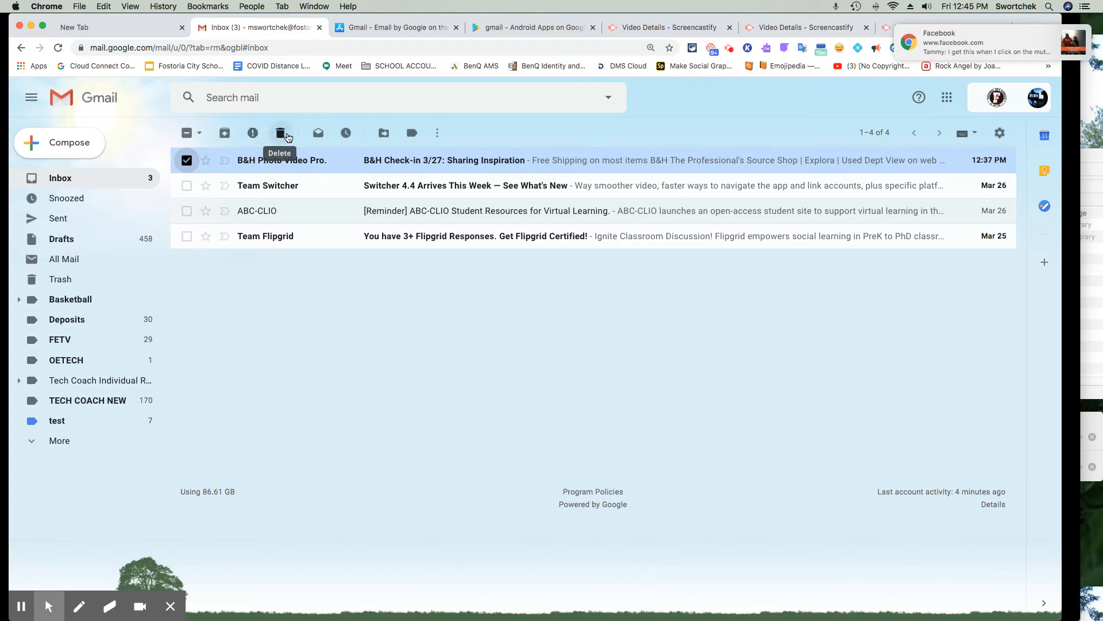
Step: Switch the selected B&H Photo Video message between read and unread, leaving it unread
left_click(319, 140)
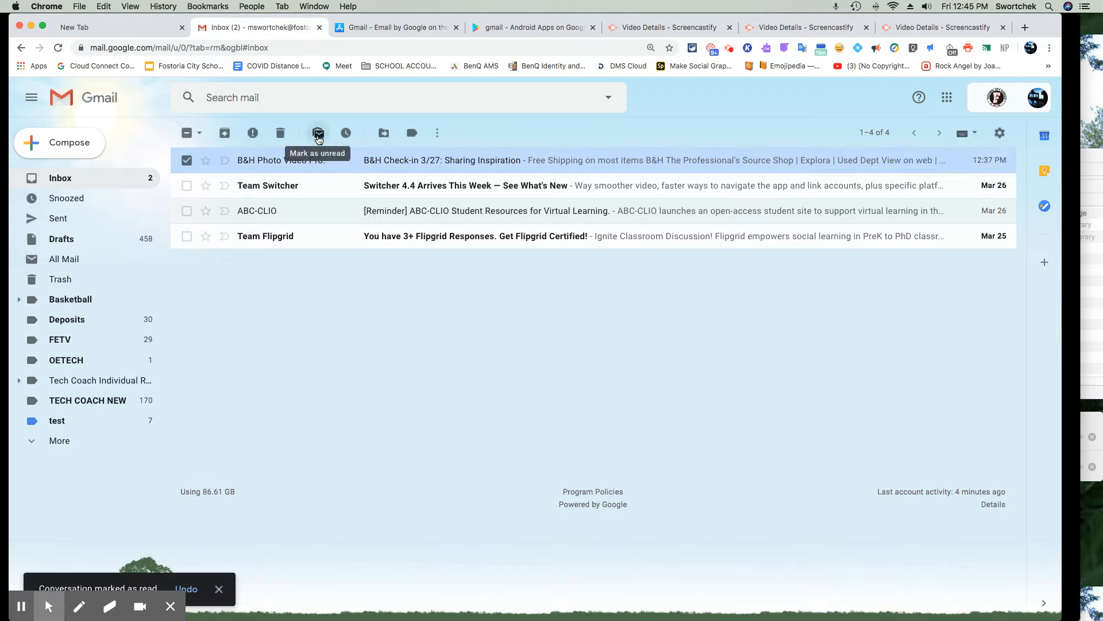
left_click(320, 139)
left_click(320, 139)
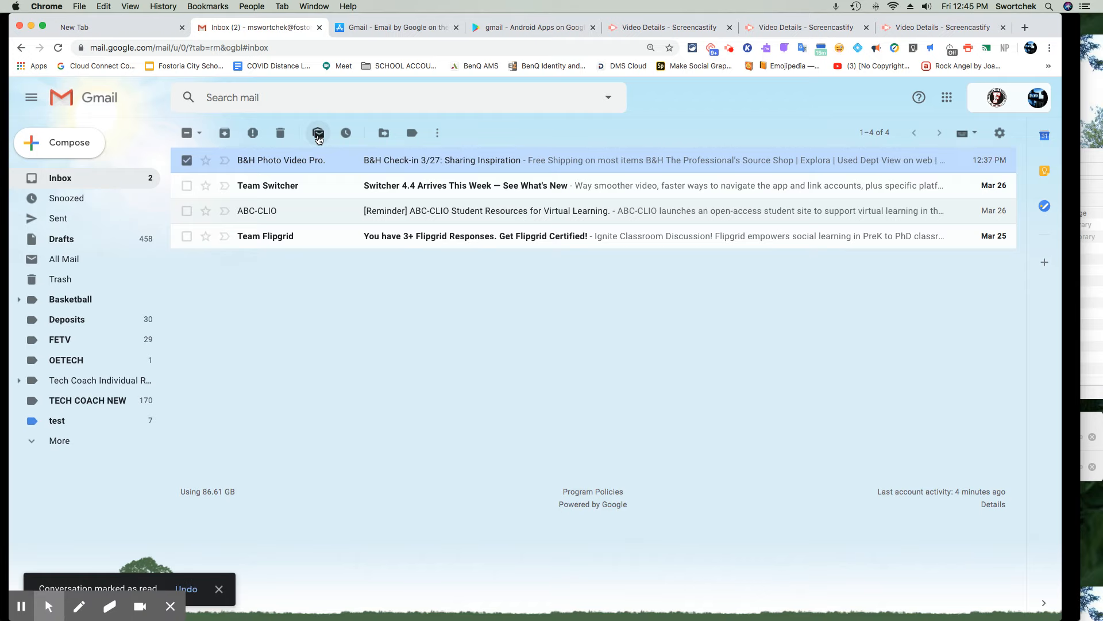
left_click(320, 139)
left_click(320, 139)
left_click(320, 139)
left_click(319, 140)
left_click(320, 140)
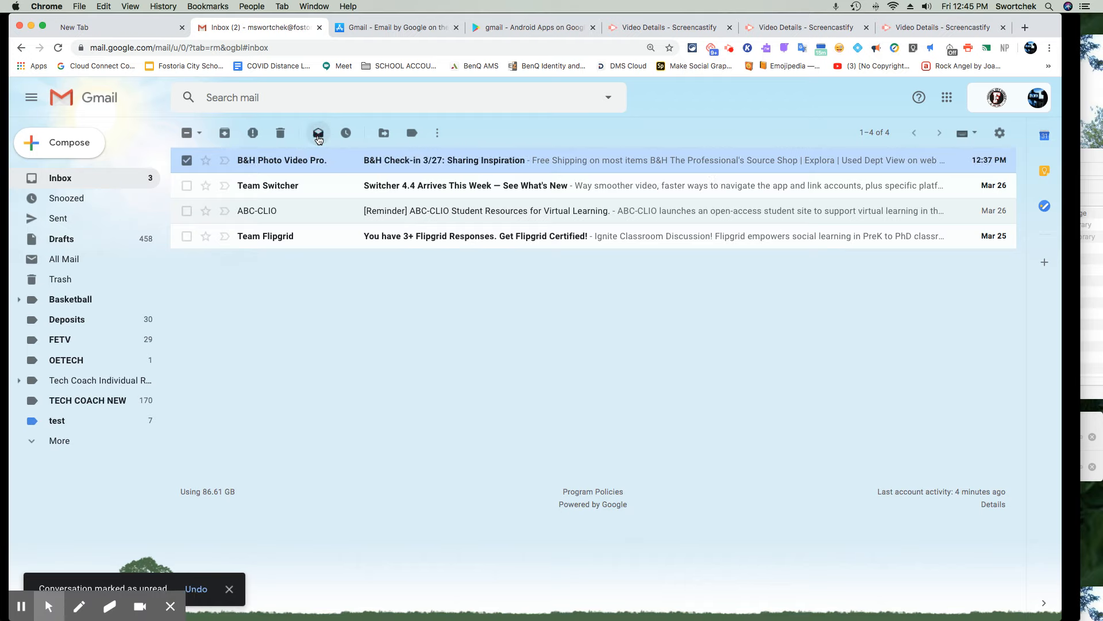
left_click(320, 140)
left_click(319, 140)
Step: Examine the snooze times, move destinations and label choices available for the selected B&H message
left_click(348, 138)
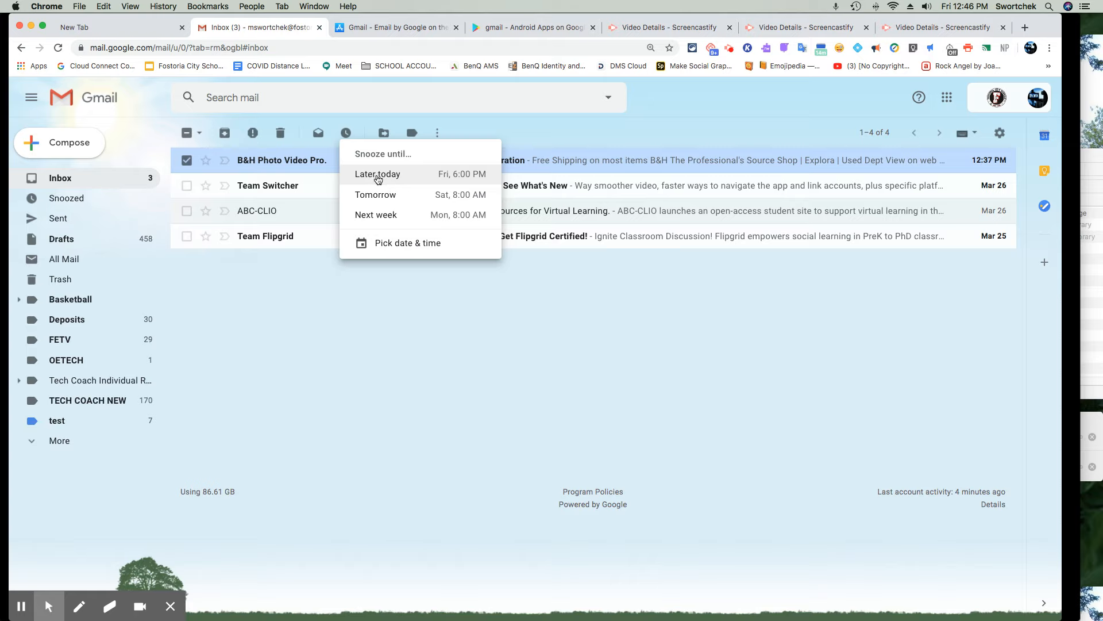
left_click(358, 119)
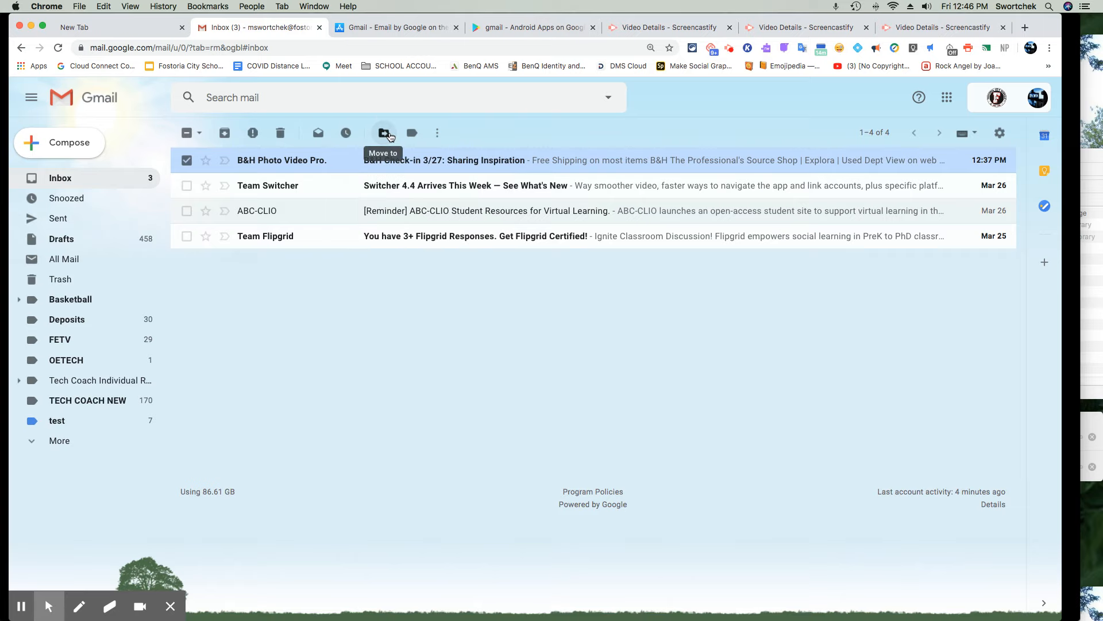
left_click(389, 137)
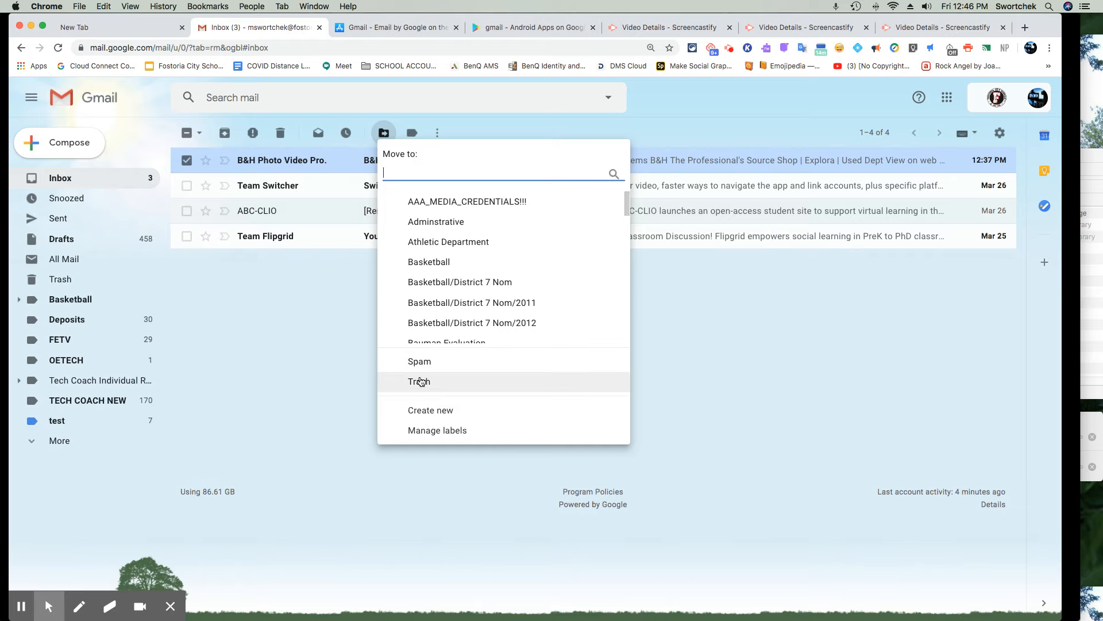
left_click(584, 137)
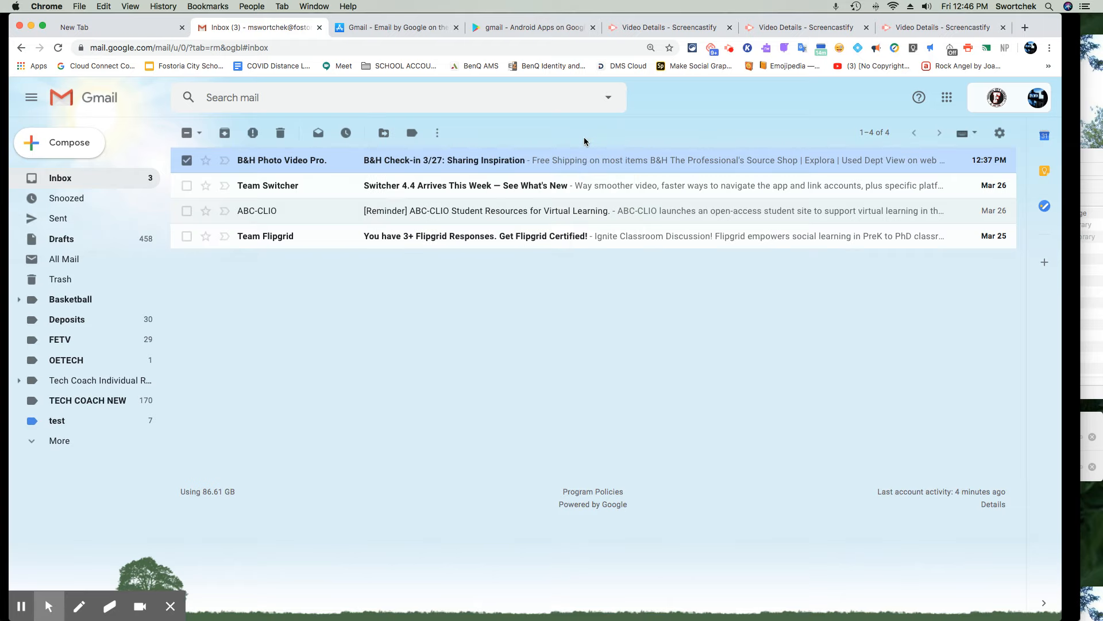
left_click(411, 134)
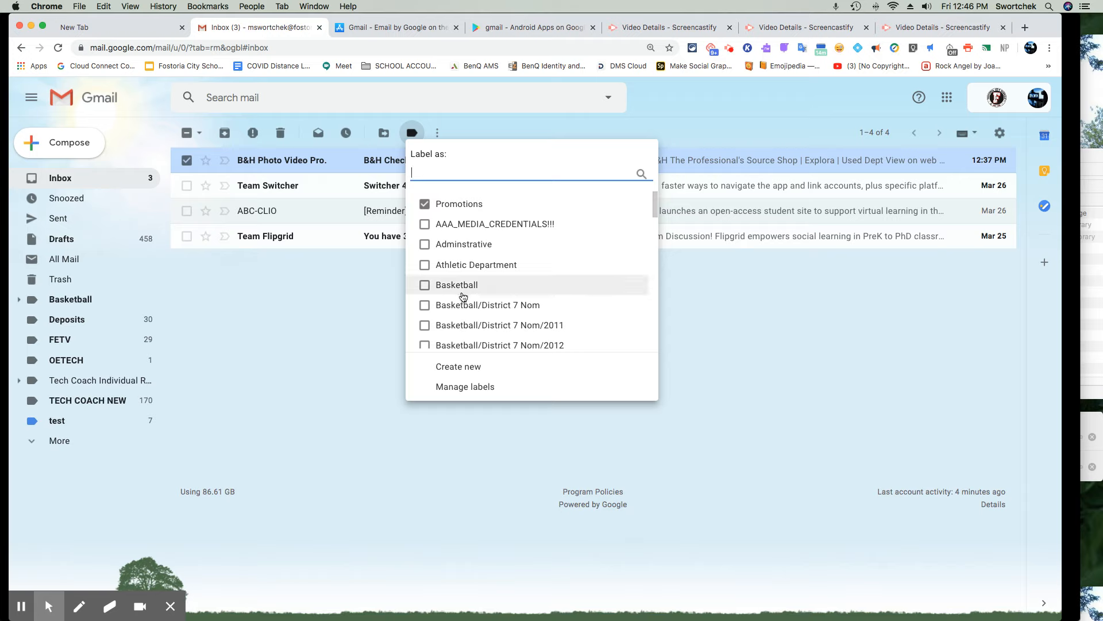
Step: Mark the B&H Check-in message as important and add it to Tasks, closing the task list
left_click(438, 133)
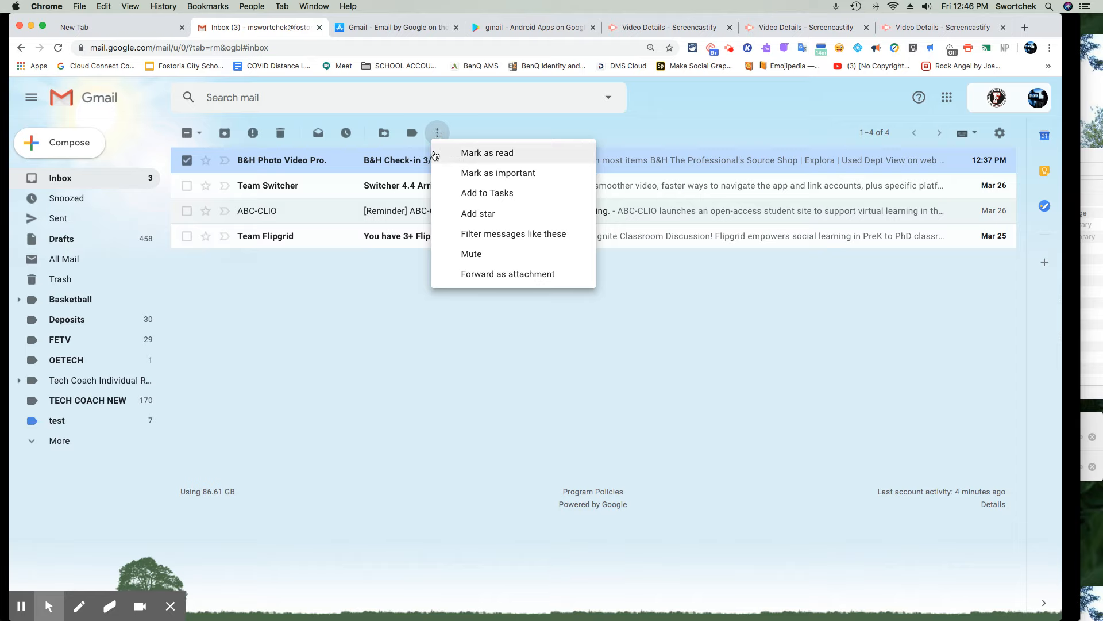
left_click(513, 174)
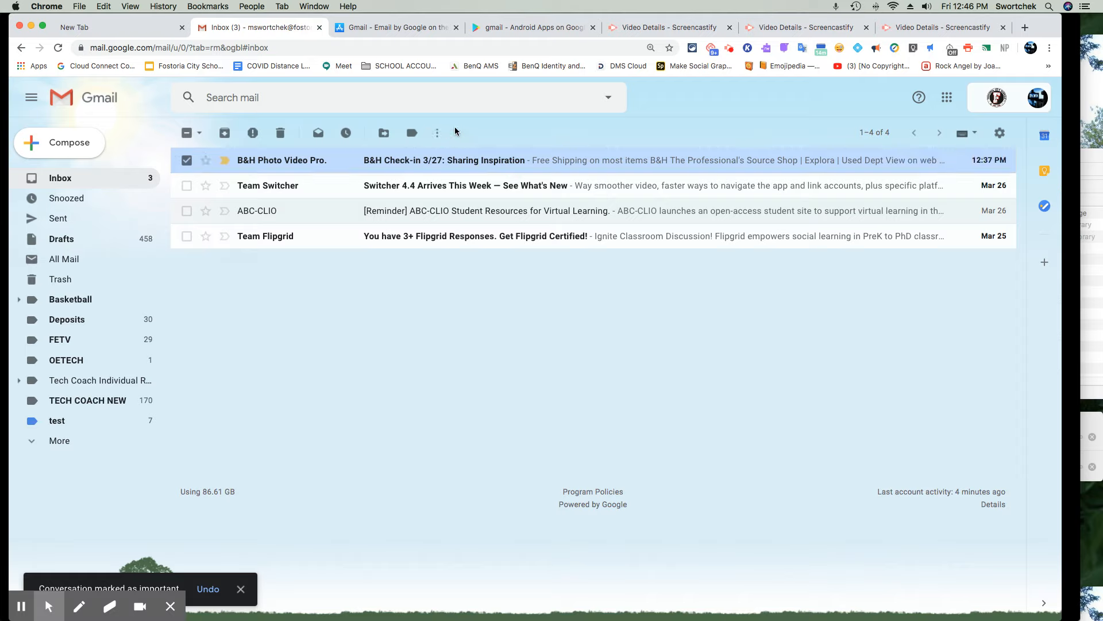
left_click(439, 132)
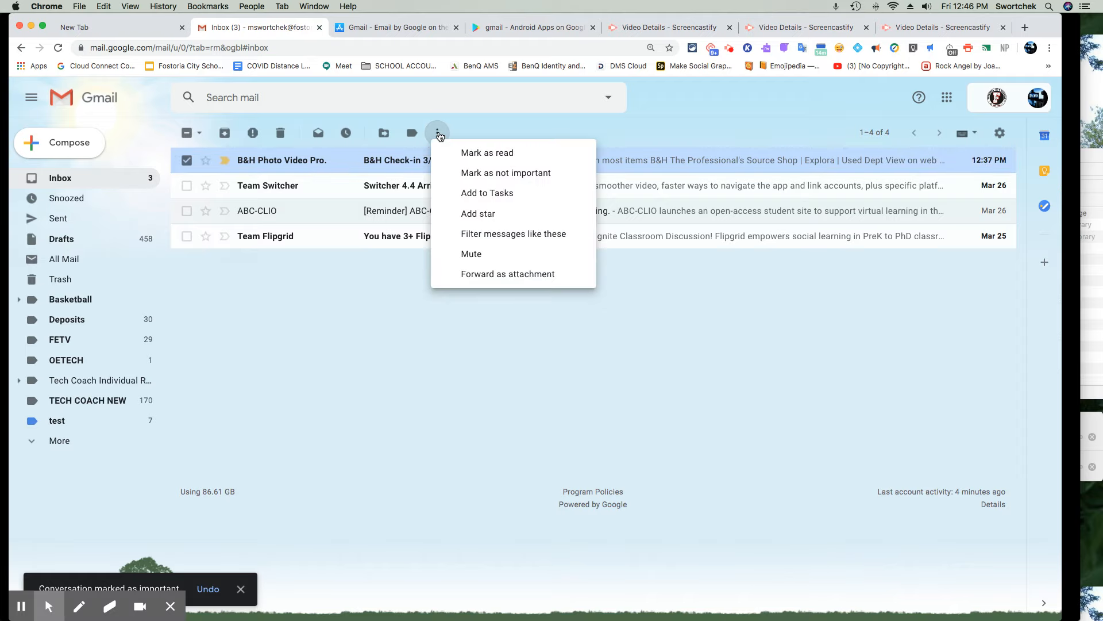
left_click(467, 196)
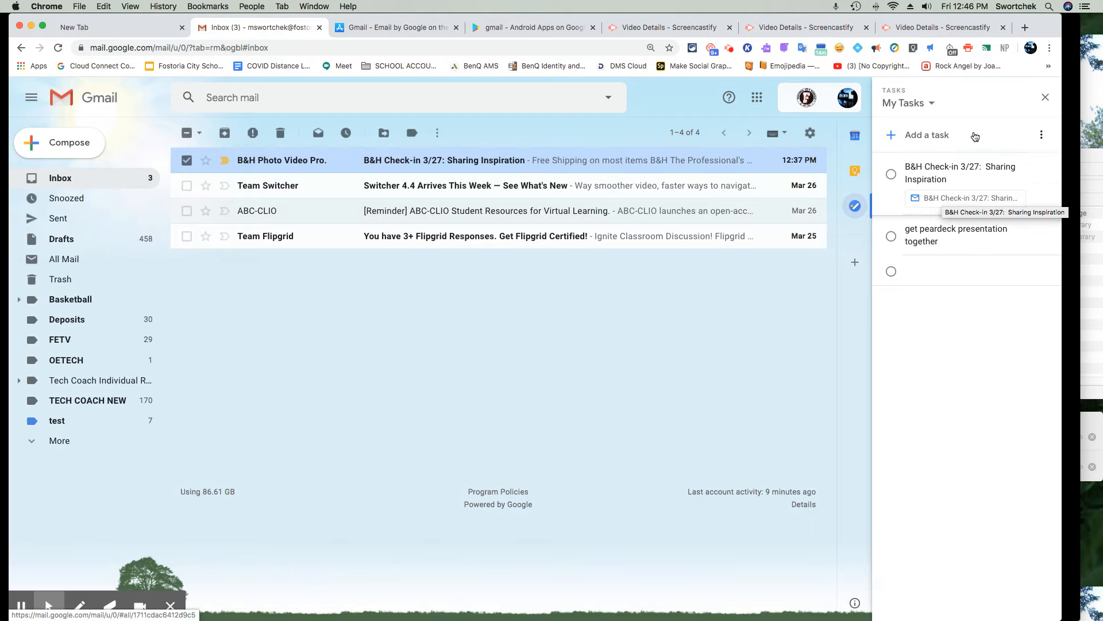
left_click(1045, 97)
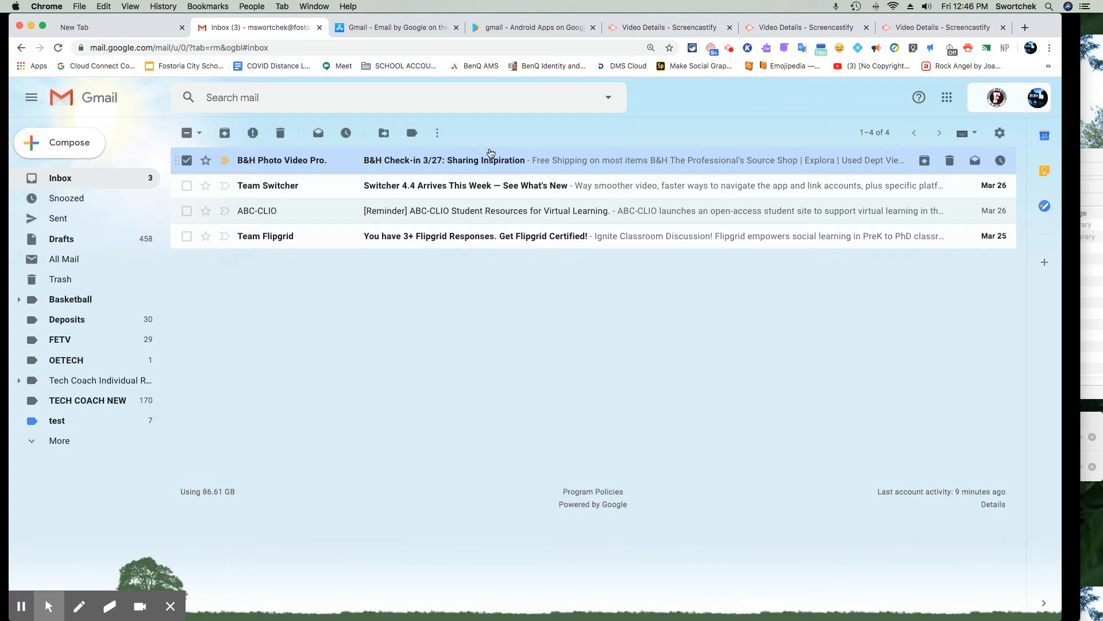
Step: Add the B&H Check-in message to Tasks again and mark both of its task entries as completed
left_click(437, 132)
left_click(478, 194)
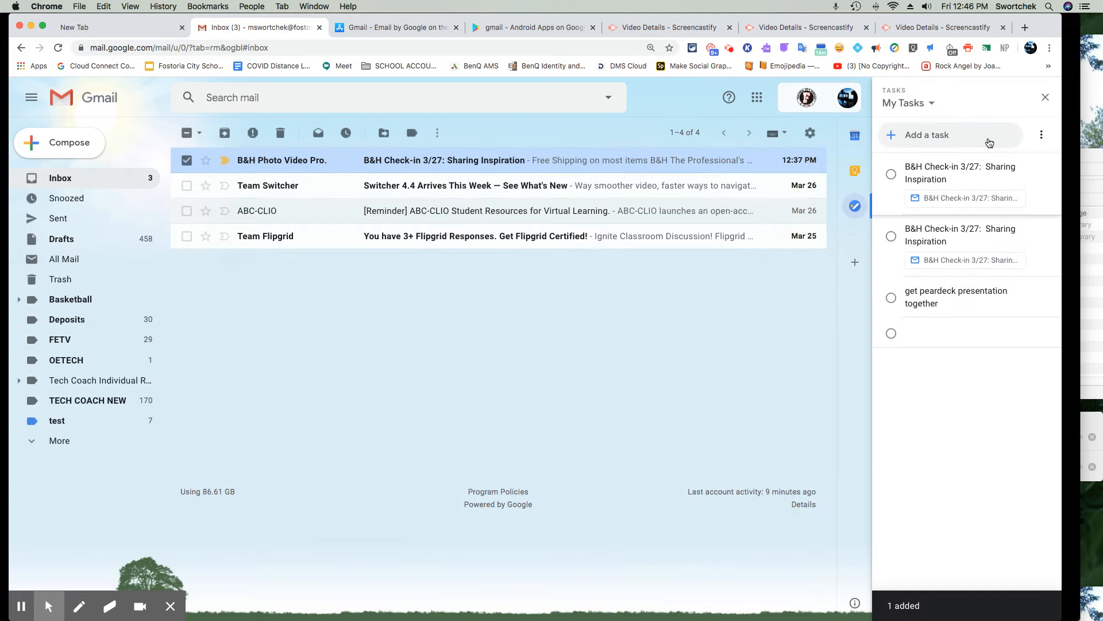
left_click(891, 175)
left_click(889, 179)
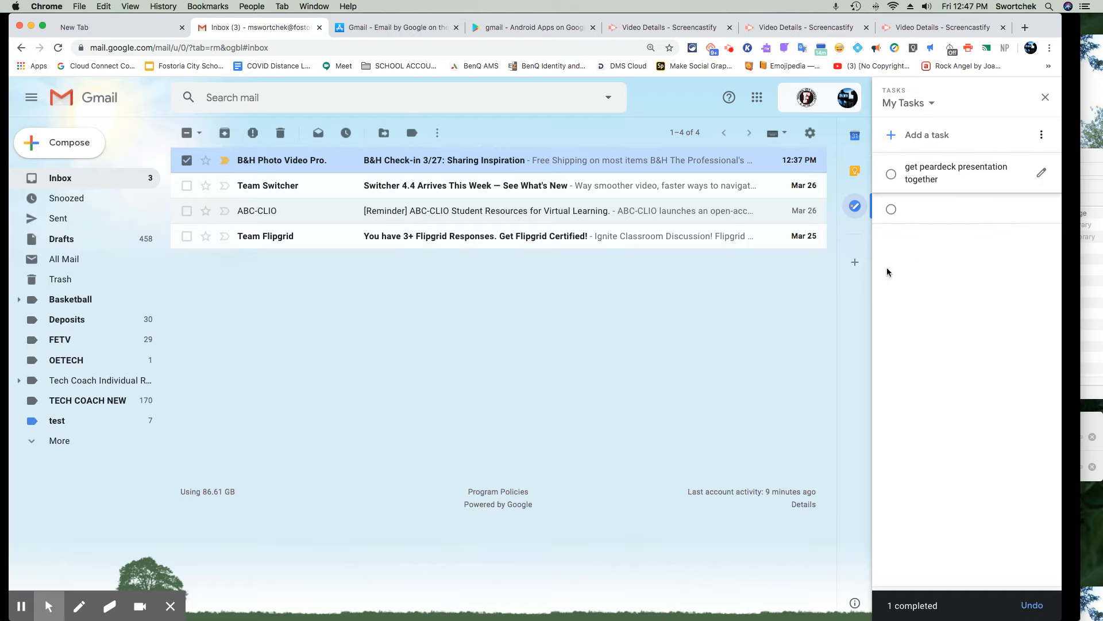
Step: Star the B&H Check-in message, and briefly expand the full list of mailbox labels
left_click(438, 133)
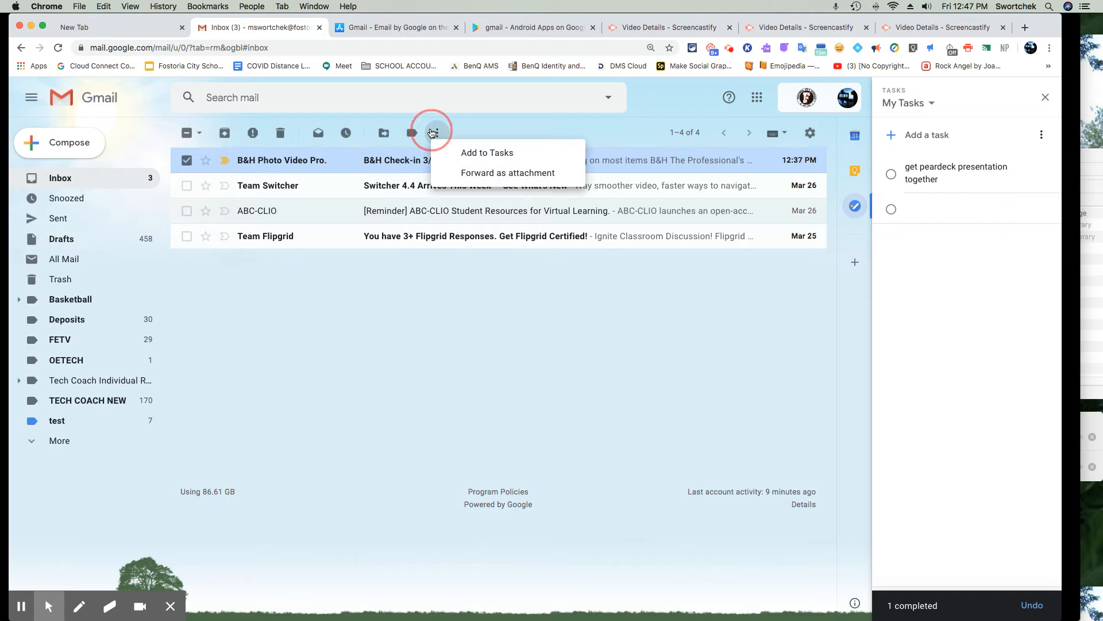
left_click(486, 219)
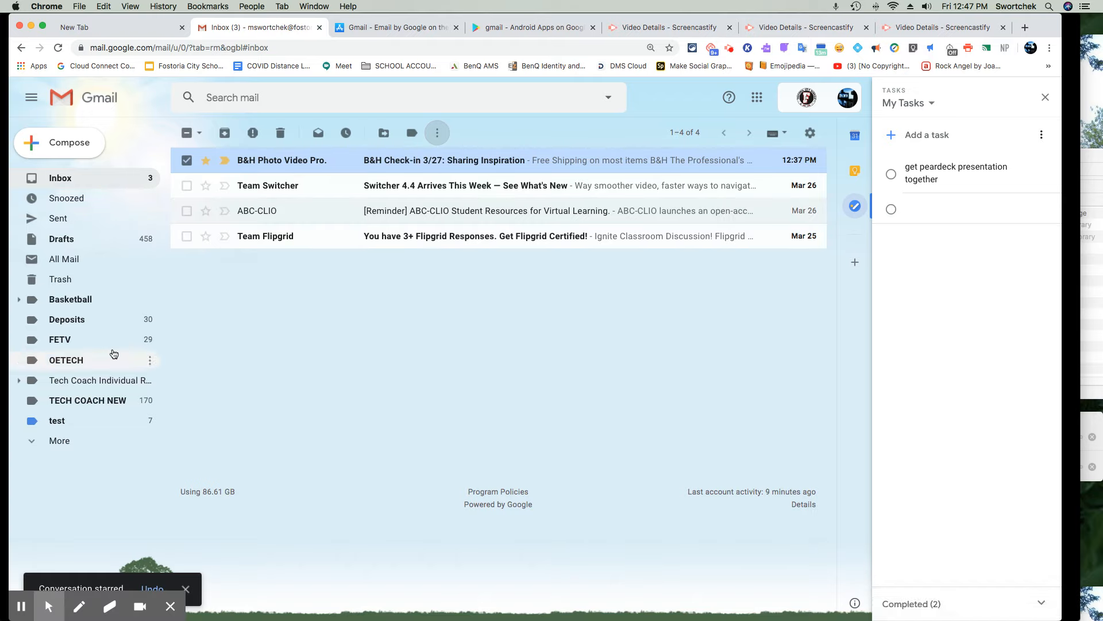
left_click(90, 453)
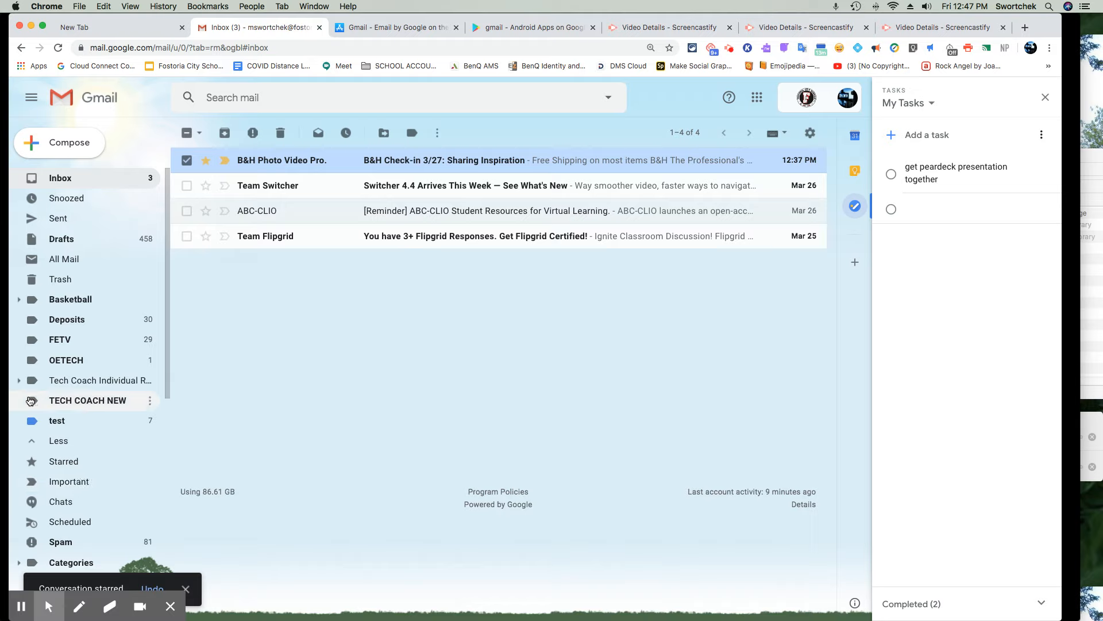
left_click(32, 440)
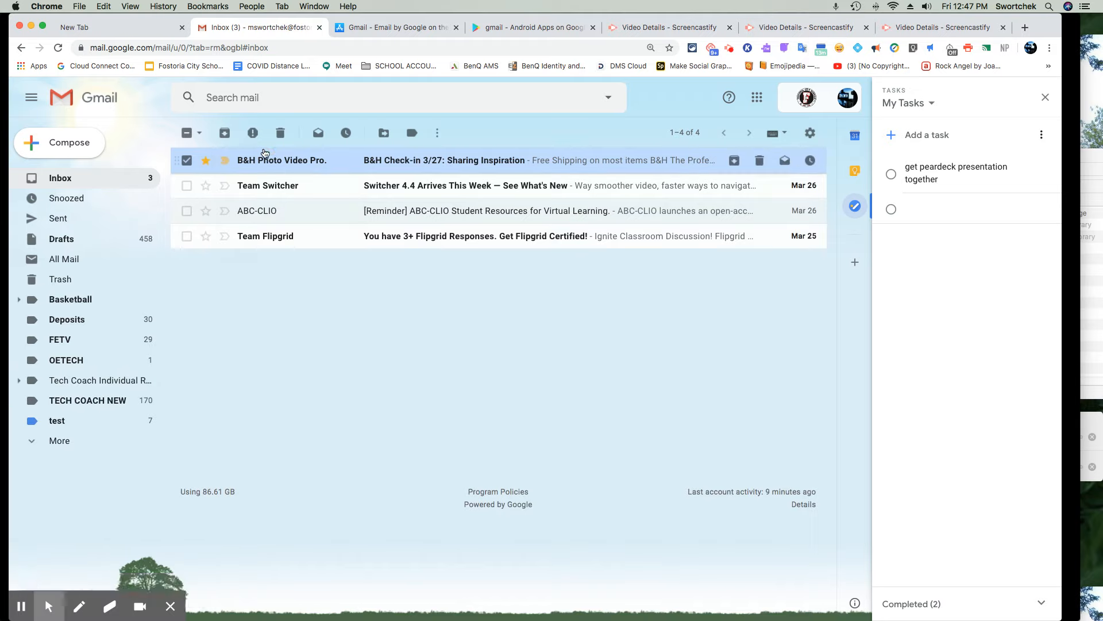
Step: Start a filter for messages like the B&H one, keeping only the sender criterion, and proceed to the filter actions
left_click(437, 133)
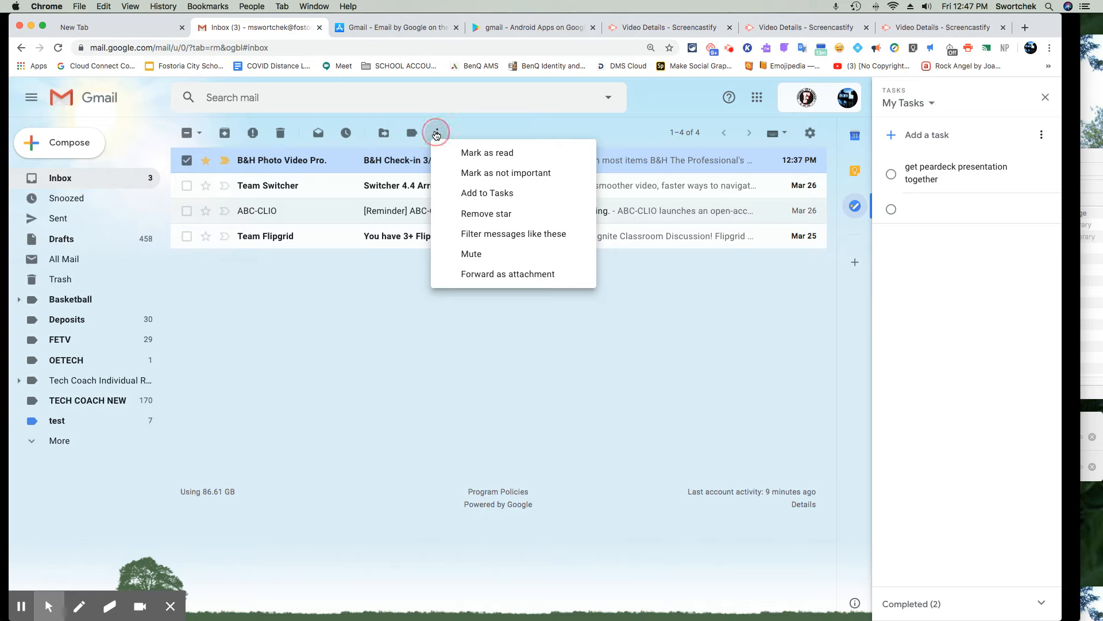
left_click(498, 241)
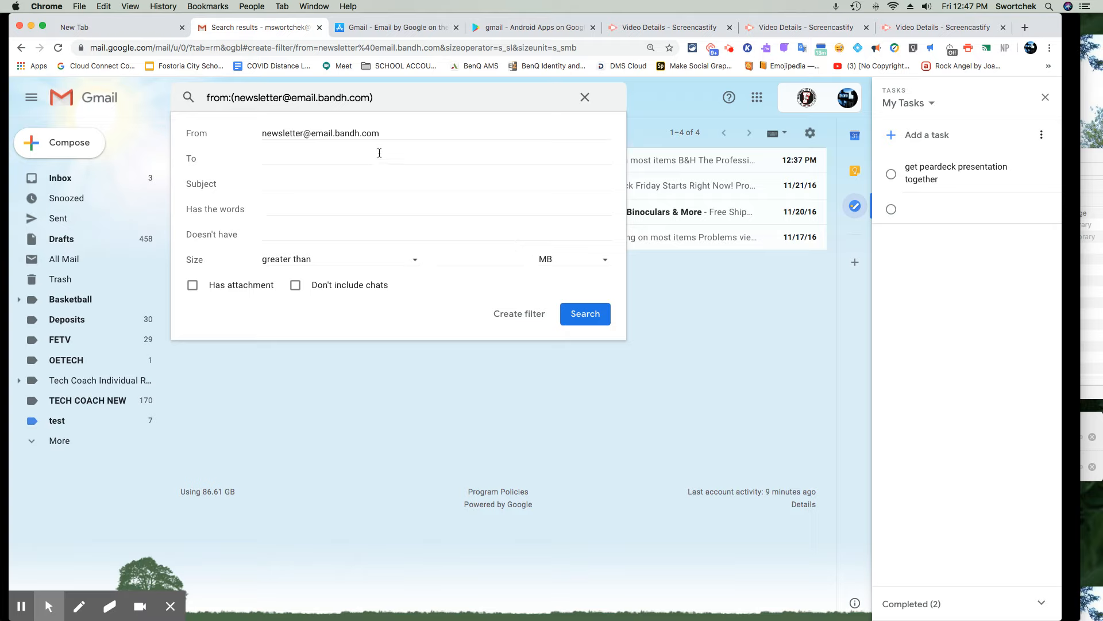
left_click(384, 133)
left_click(360, 154)
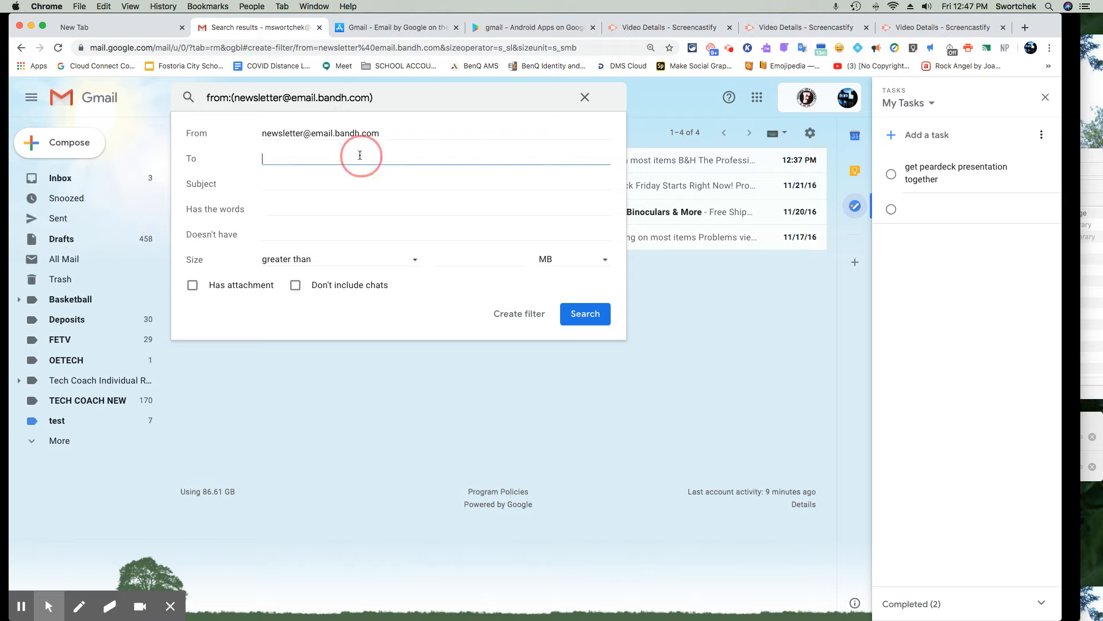
left_click(356, 178)
left_click(349, 202)
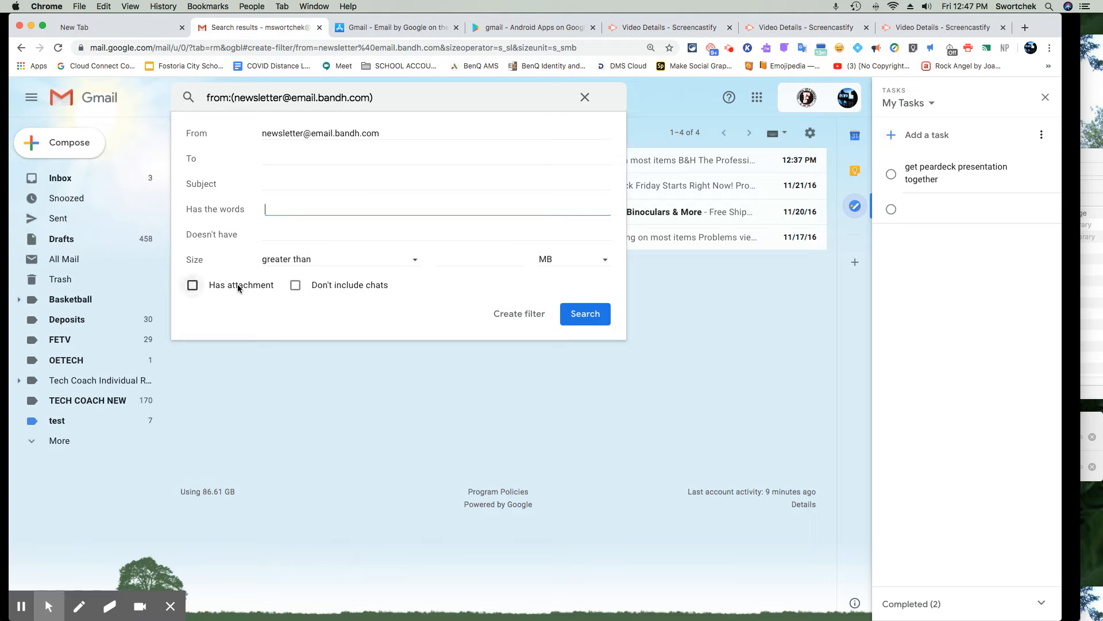
left_click(493, 315)
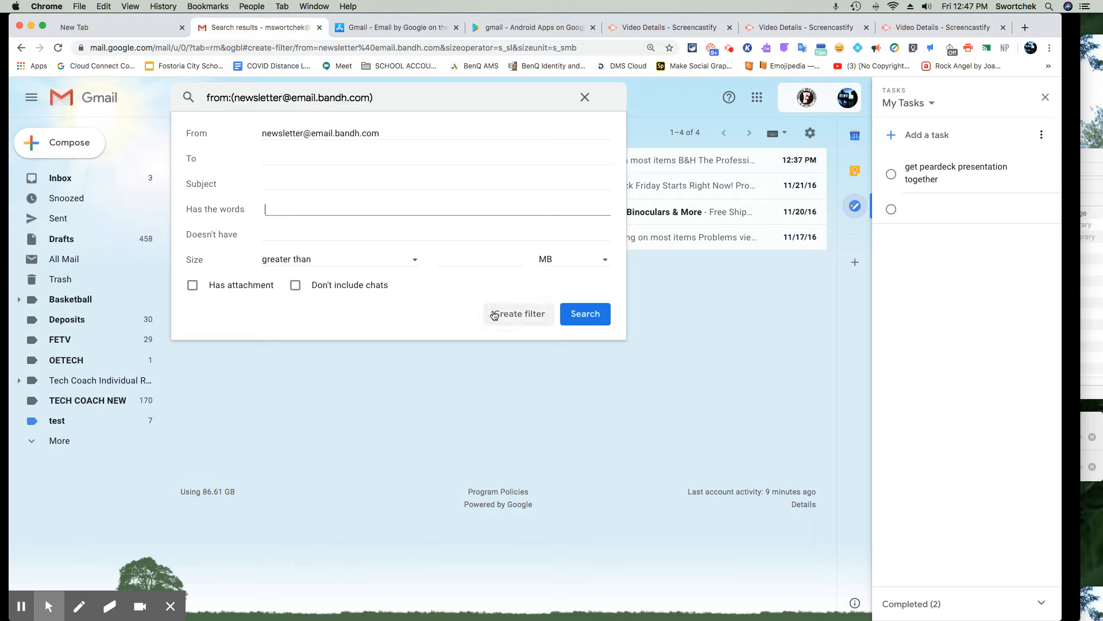
left_click(493, 315)
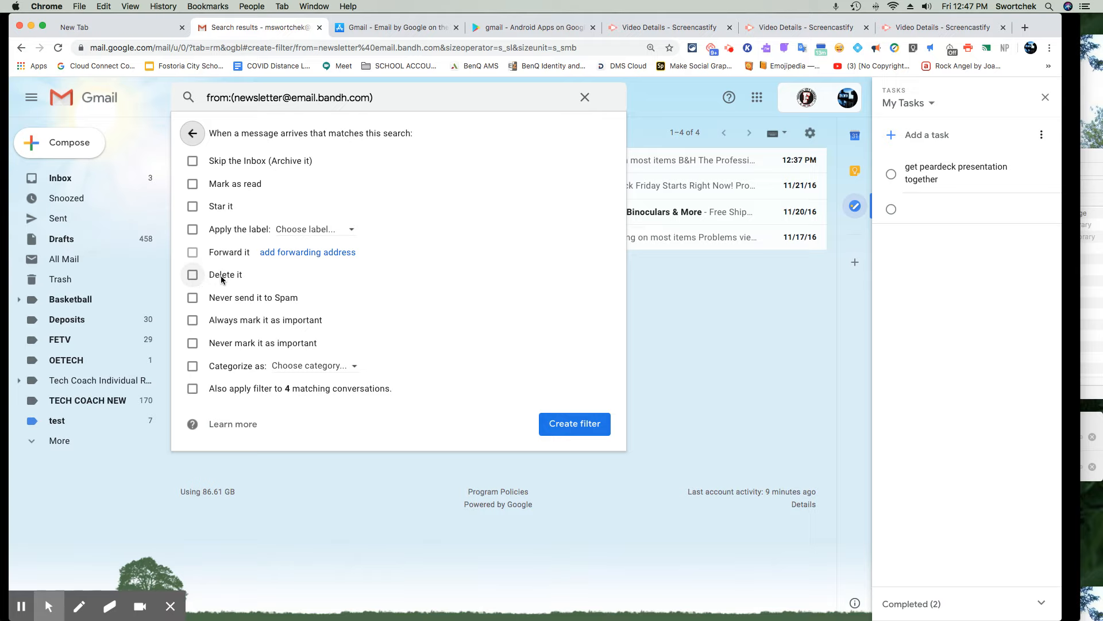
Step: Set the filter to apply the Adminstrative label, and abandon it by clearing the search and returning to the inbox
left_click(193, 229)
left_click(319, 230)
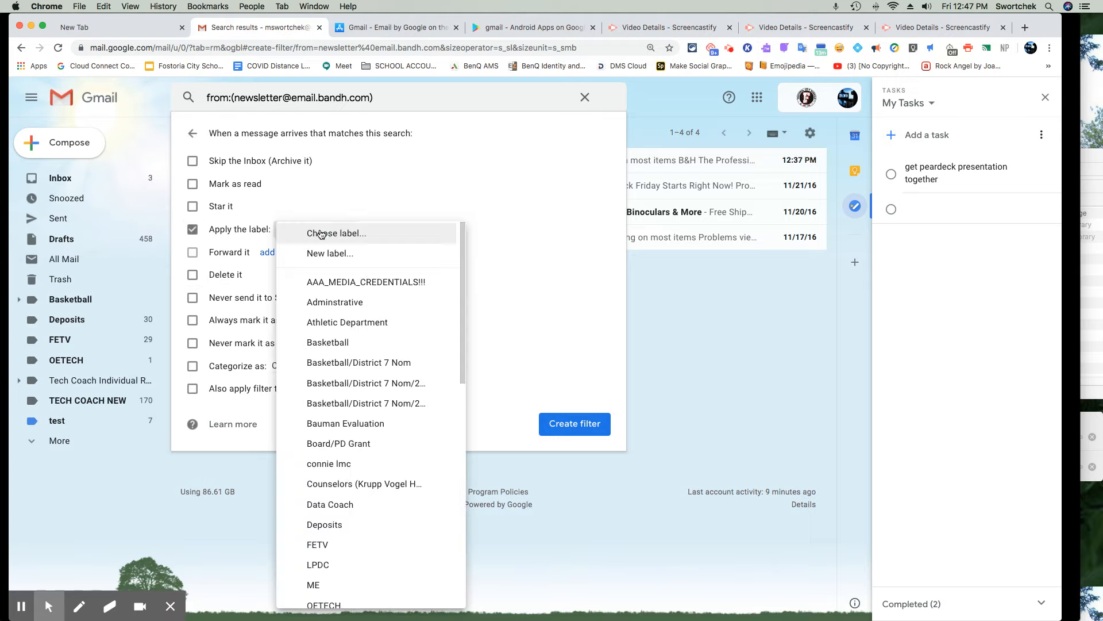
left_click(330, 301)
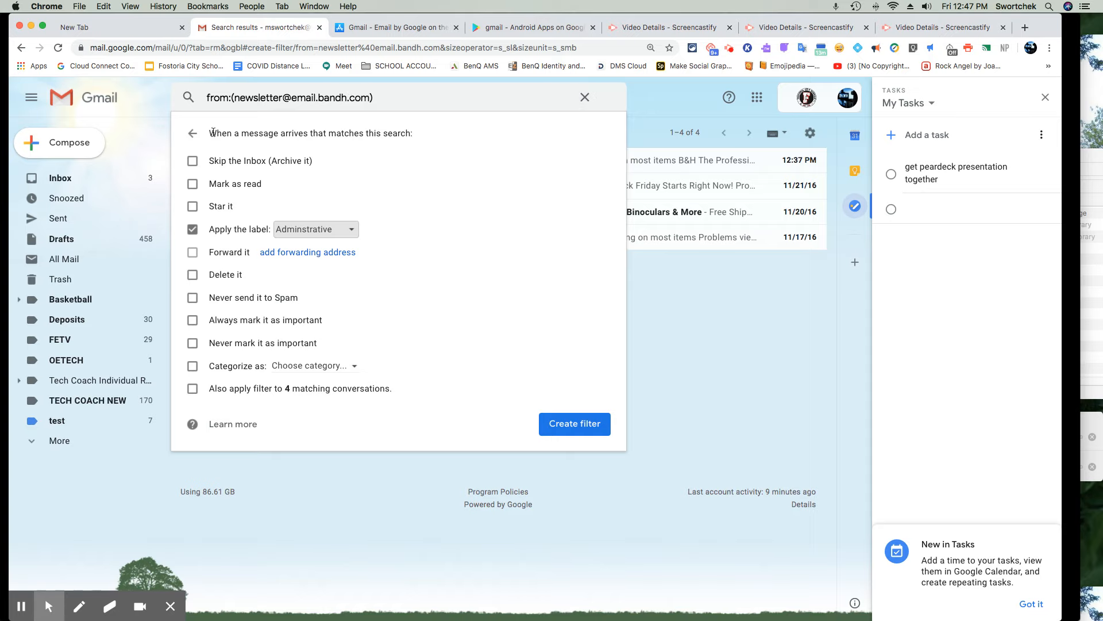
left_click(192, 133)
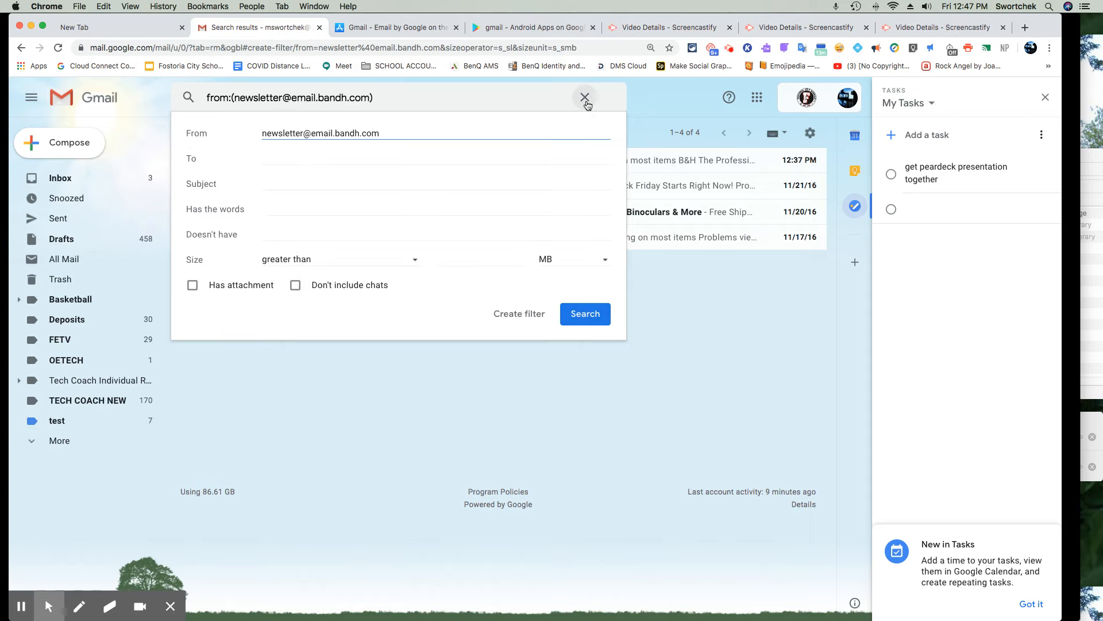
left_click(585, 99)
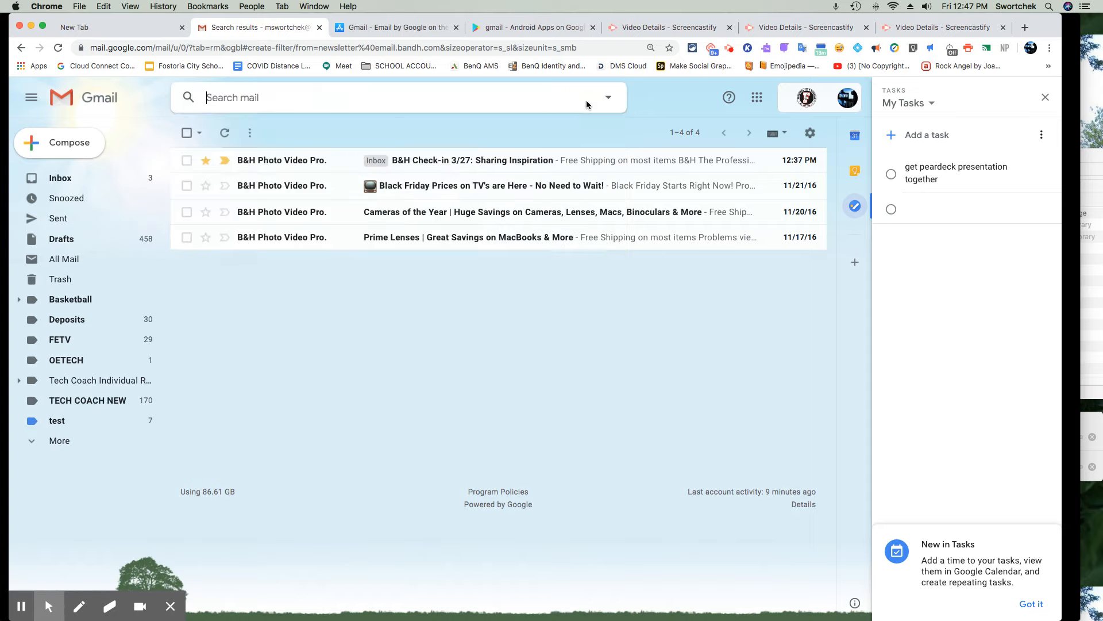
left_click(107, 178)
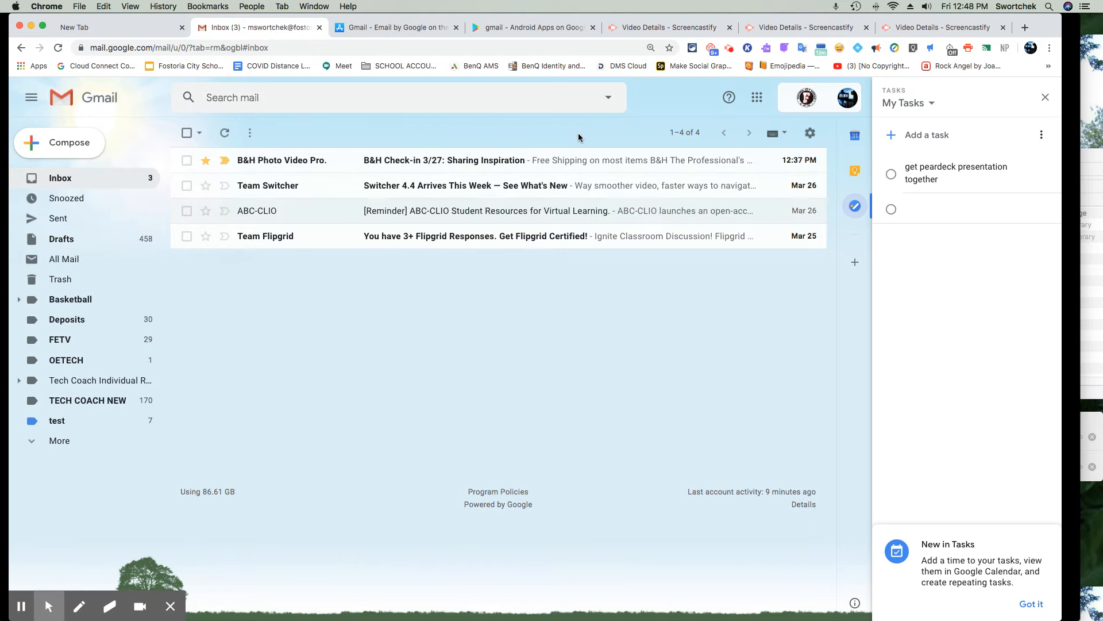
Step: Reselect the B&H Check-in message to review its additional actions, and close the task list
left_click(187, 161)
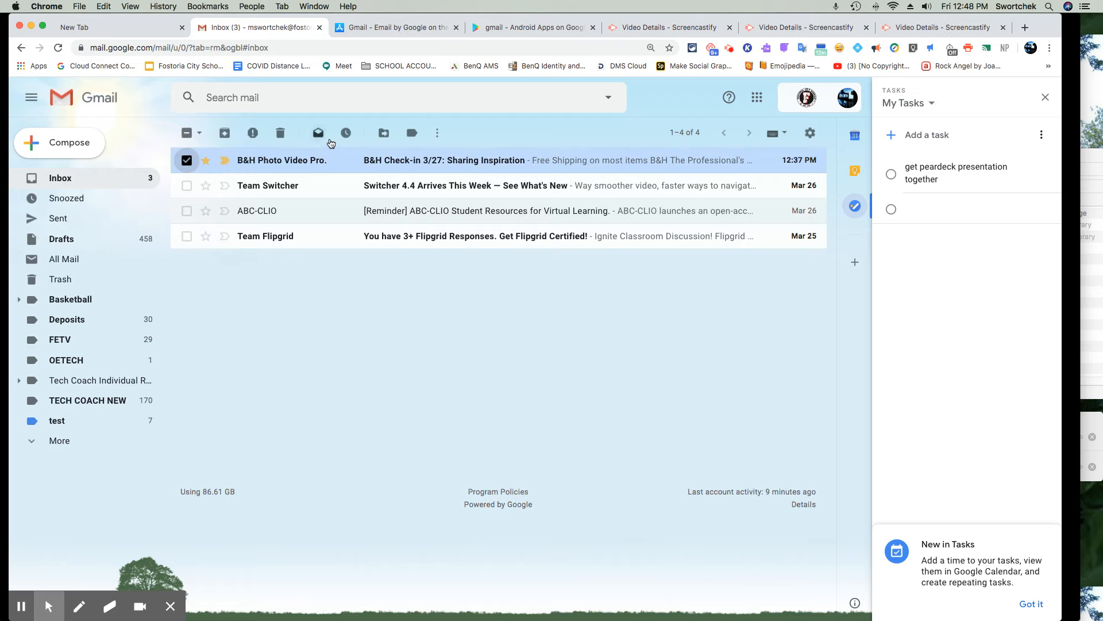
left_click(434, 135)
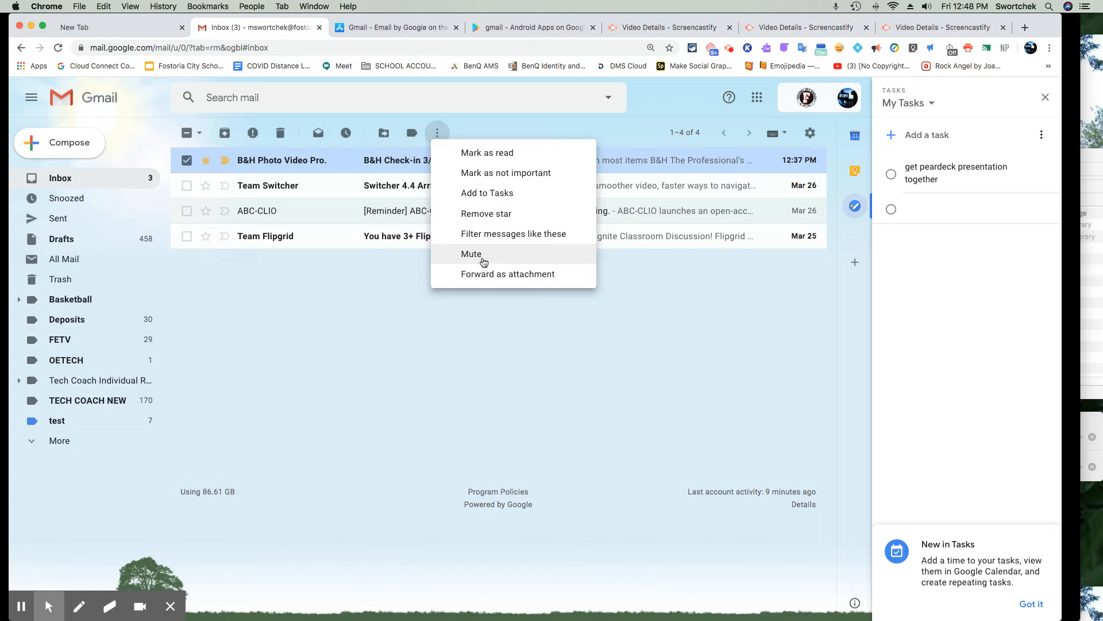
left_click(1045, 97)
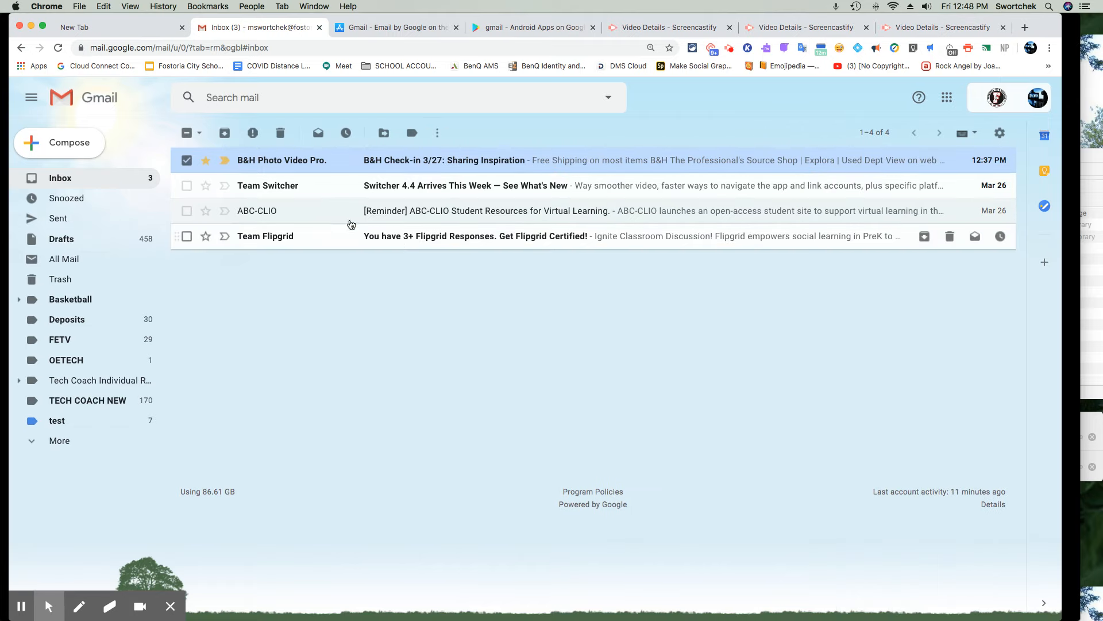
Step: Examine the B&H Check-in message's additional actions, including Mute and Forward as attachment, and look through the full list of mailbox labels in between
left_click(437, 132)
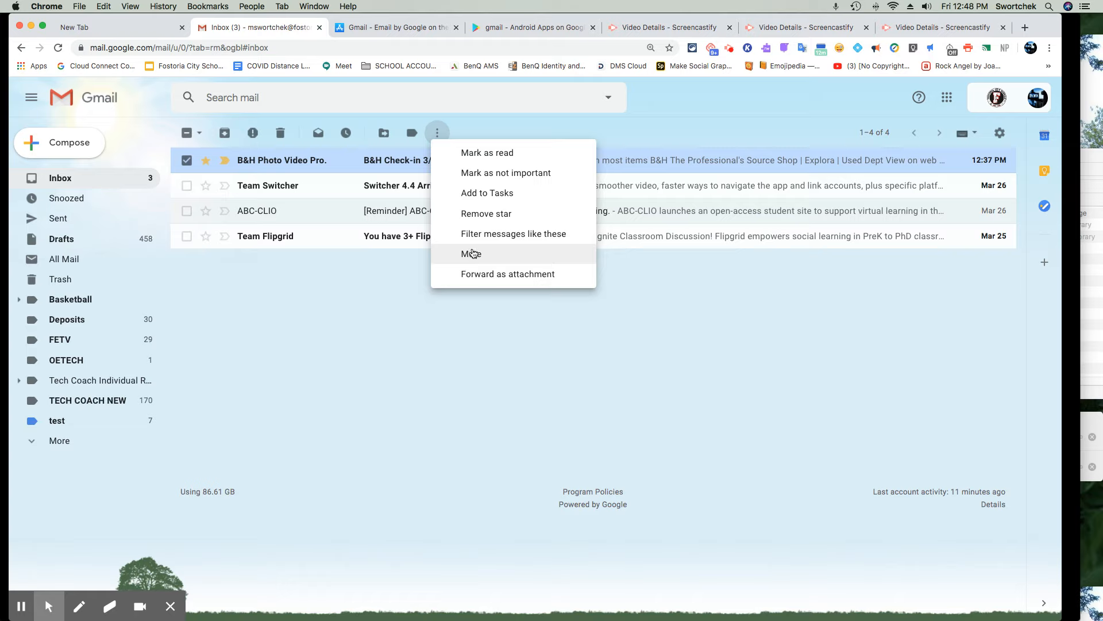
left_click(51, 441)
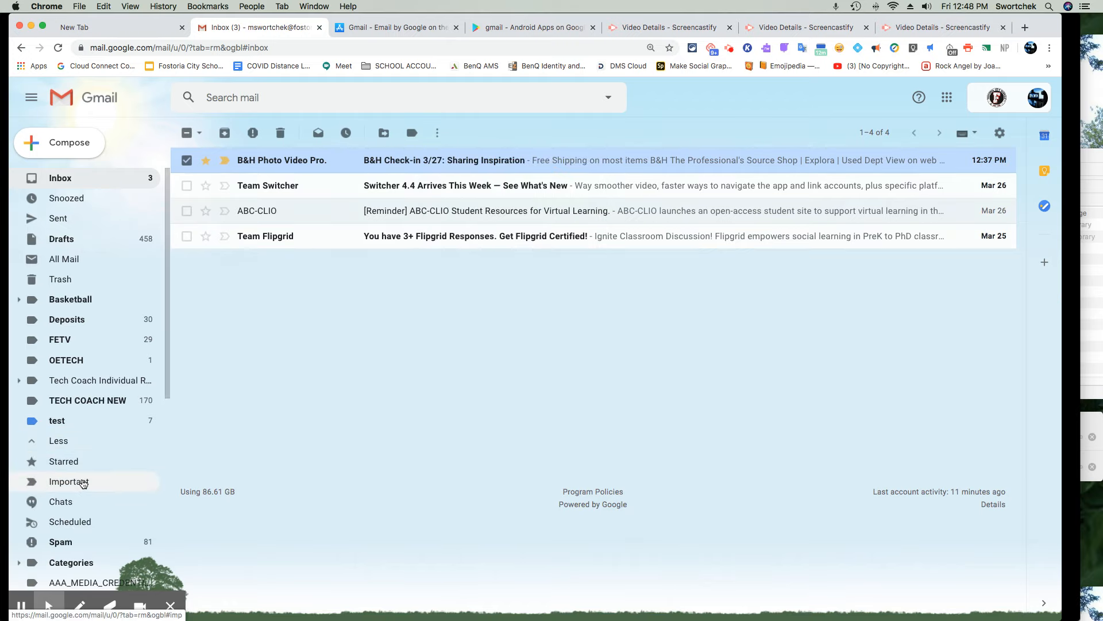
scroll(75, 474, "down", 2)
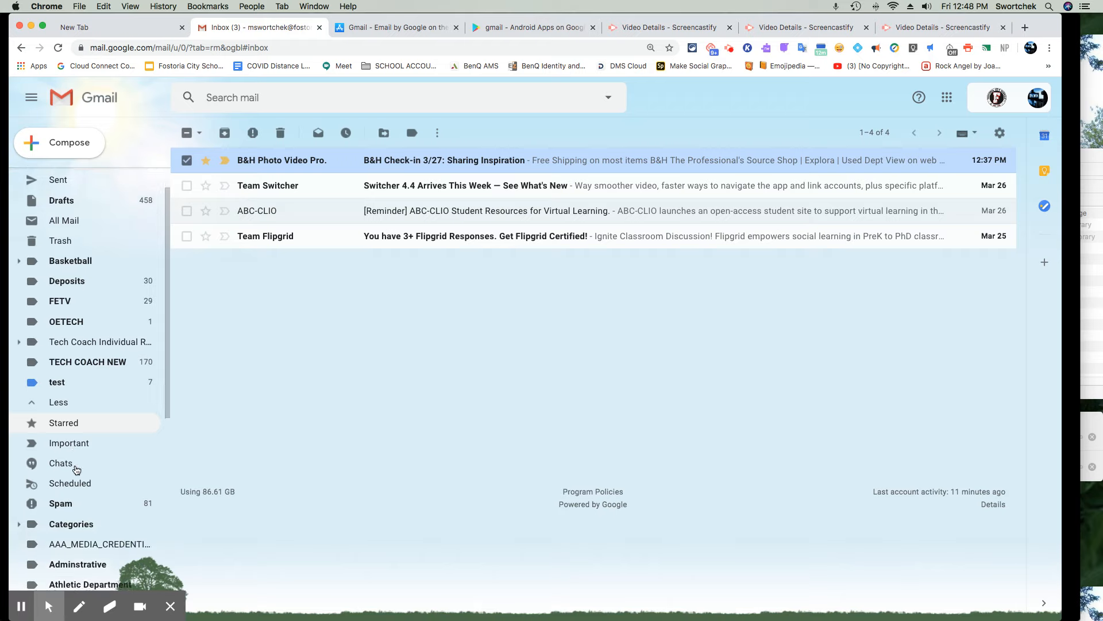
scroll(76, 470, "down", 10)
scroll(76, 469, "up", 11)
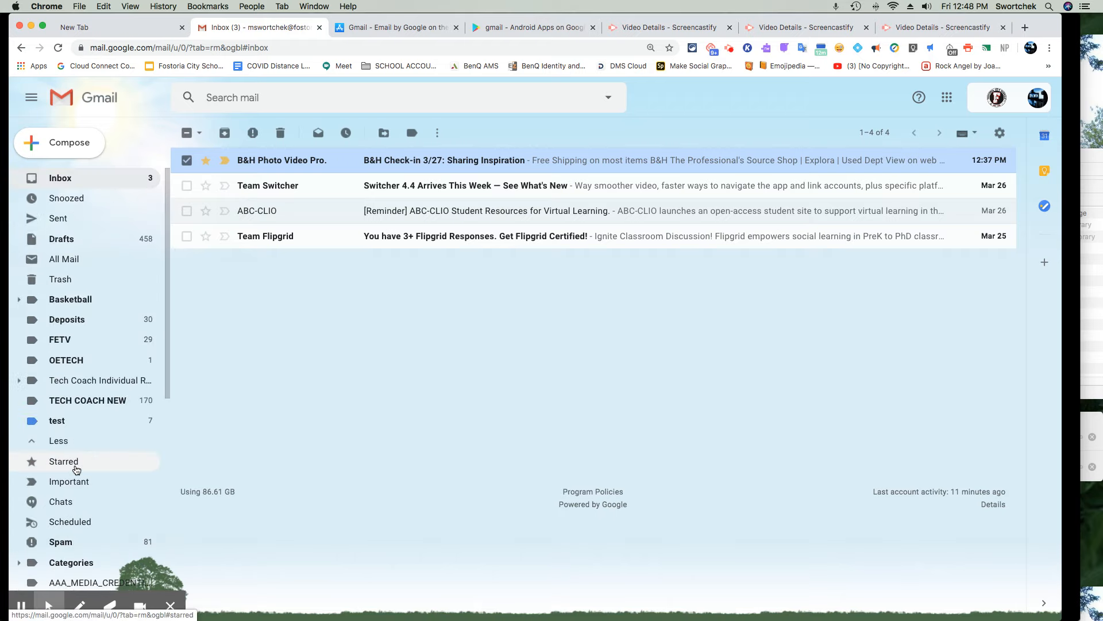
left_click(32, 440)
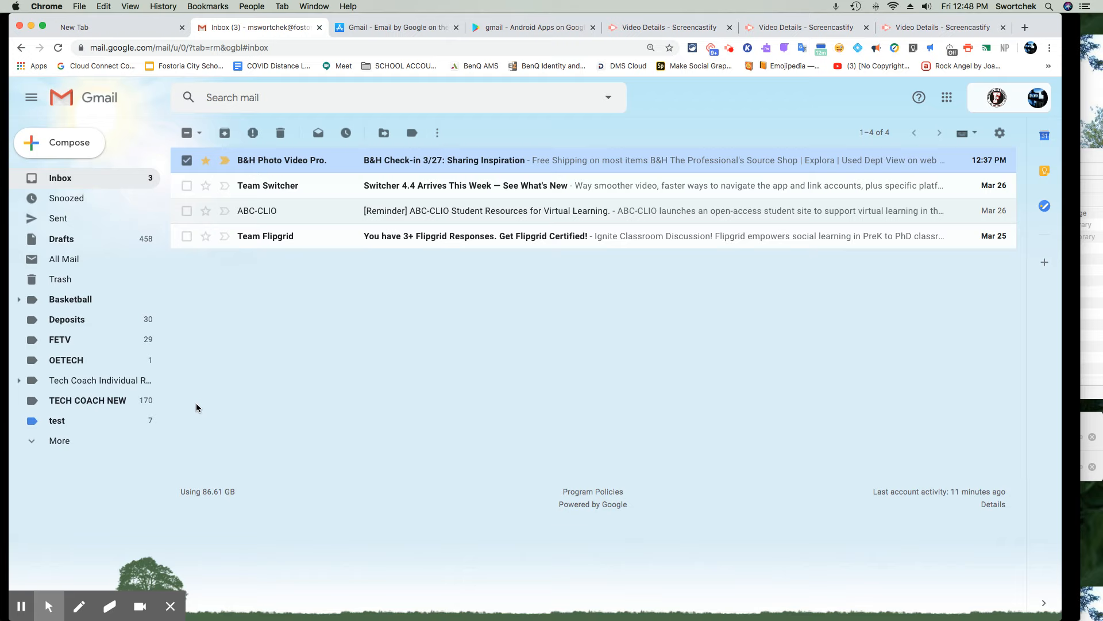
left_click(437, 134)
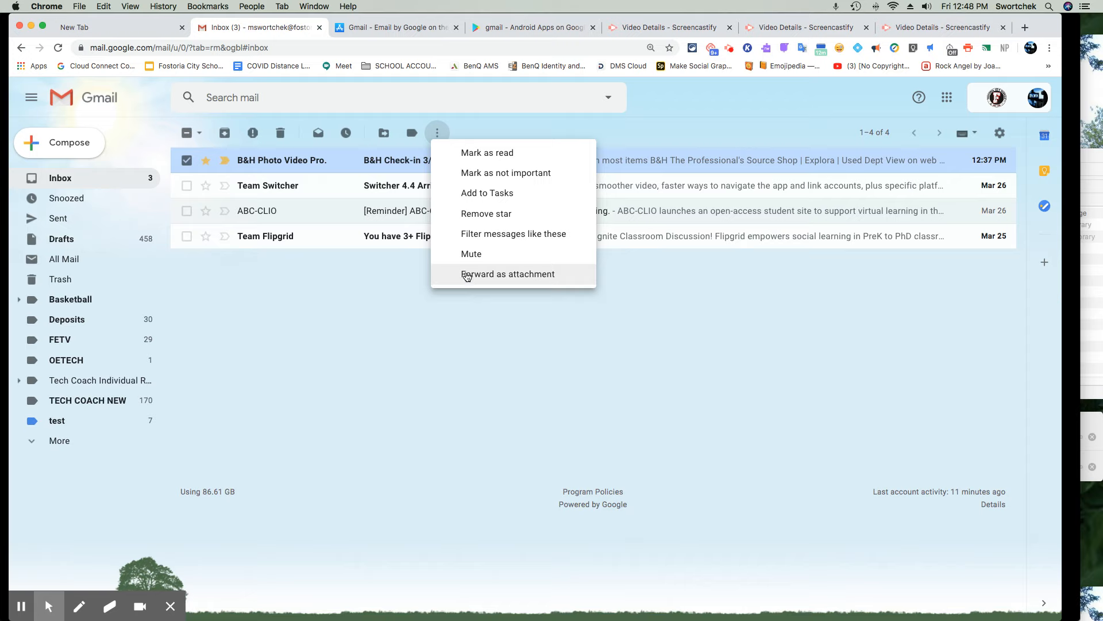
left_click(741, 139)
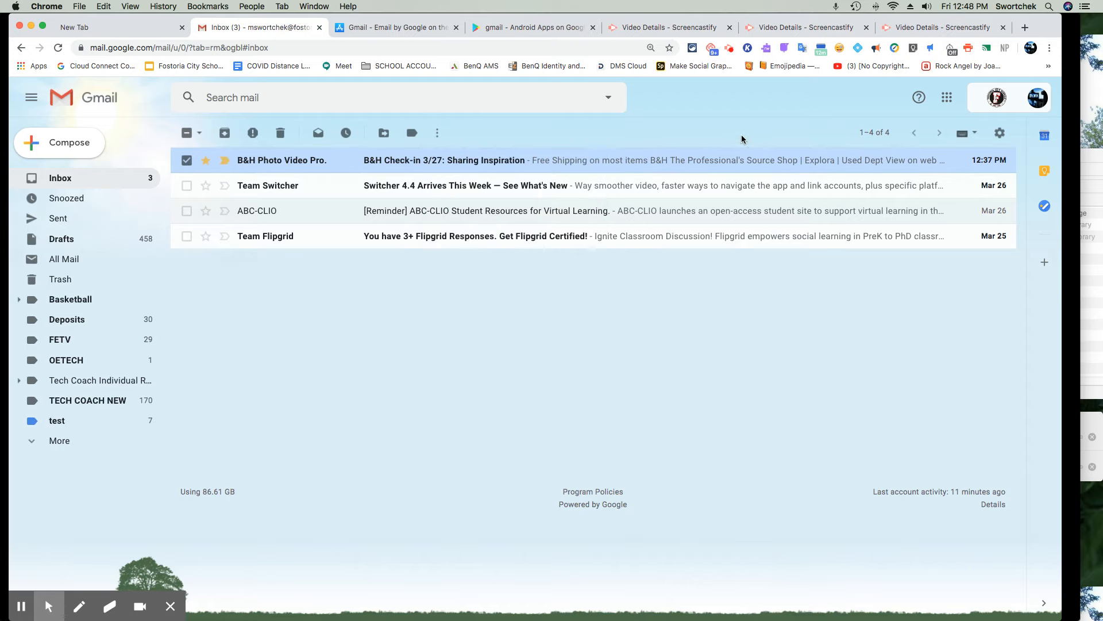